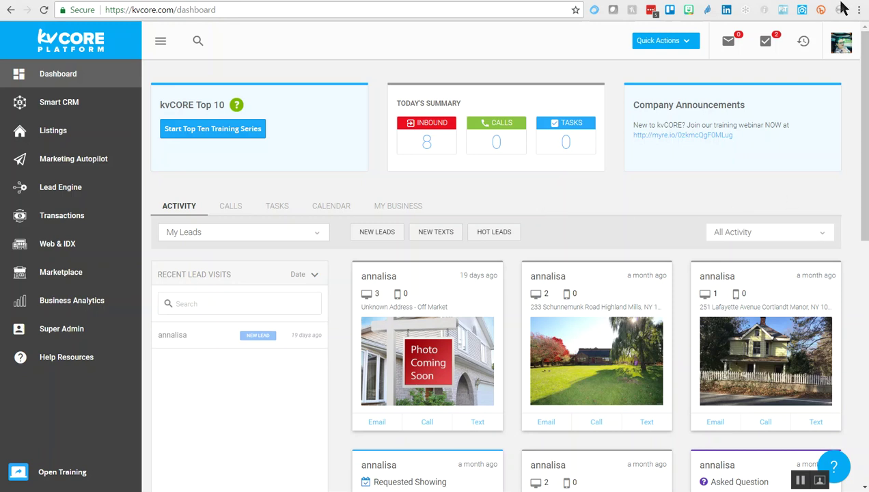
# Open the agent's public property search website from the account menu and select its address
pyautogui.click(844, 54)
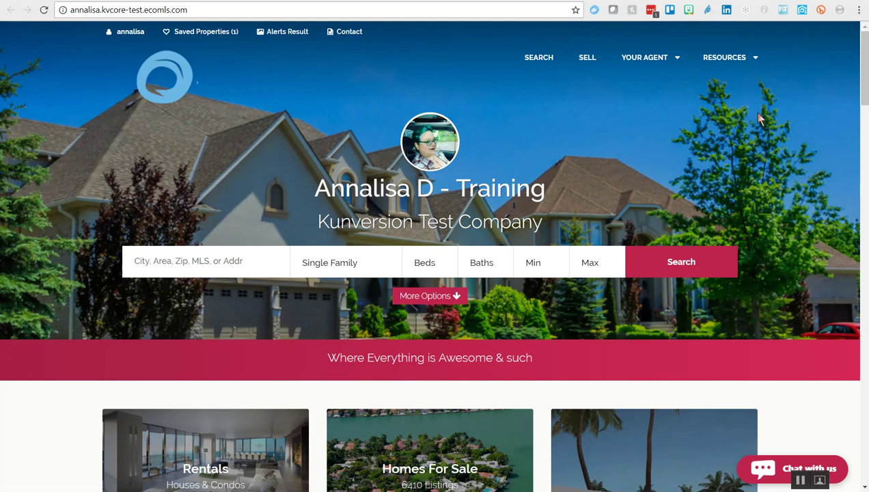
pyautogui.moveTo(223, 10); pyautogui.dragTo(66, 15)
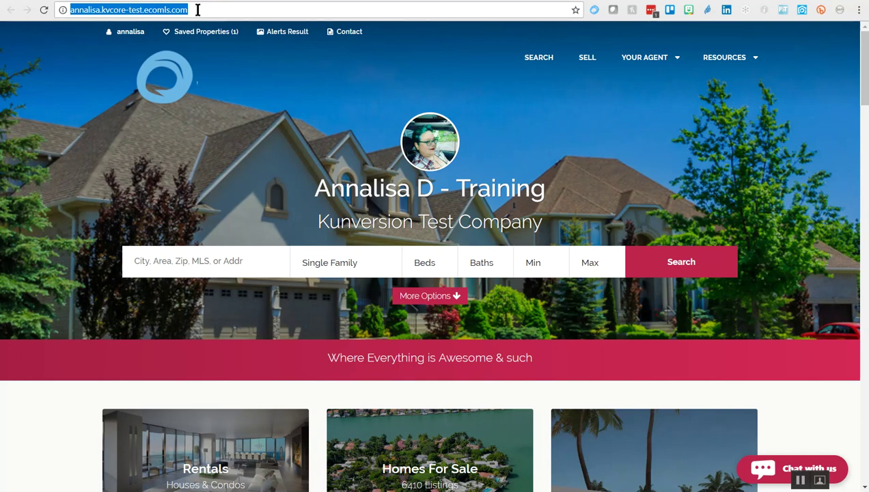
pyautogui.click(197, 10)
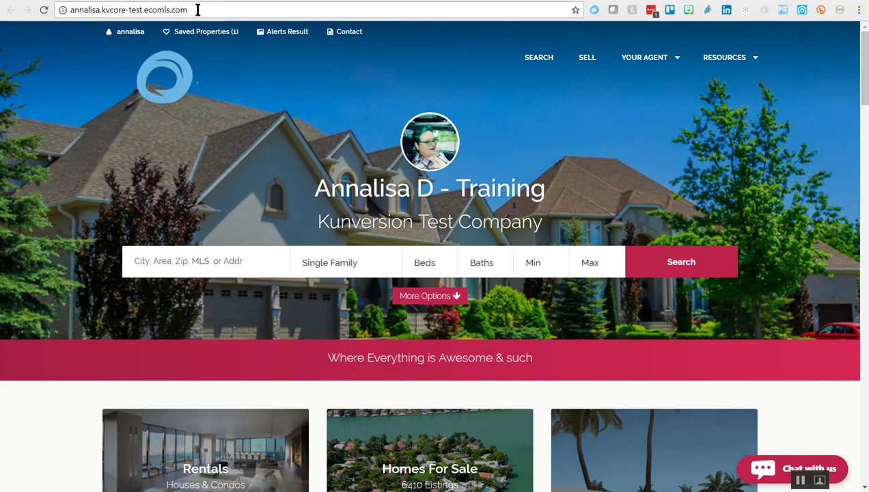
# Append /app.php to the site address and copy the full app.php URL
pyautogui.write('/app.php')
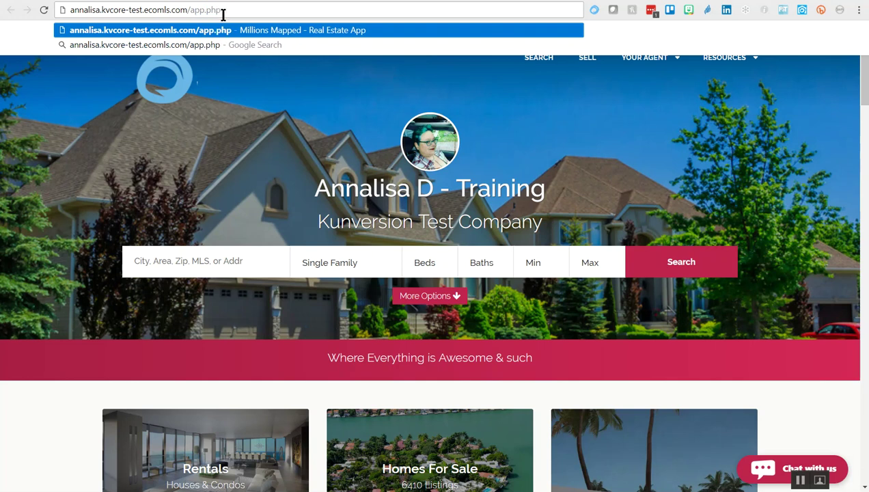
pyautogui.moveTo(227, 10); pyautogui.dragTo(63, 11)
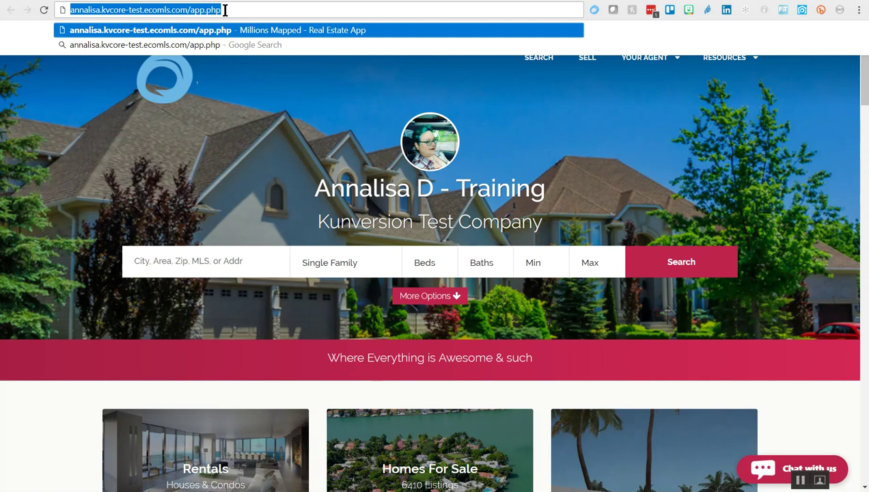
pyautogui.rightClick(214, 12)
pyautogui.click(233, 55)
# Go back to the kvCORE dashboard tab
pyautogui.click(228, 9)
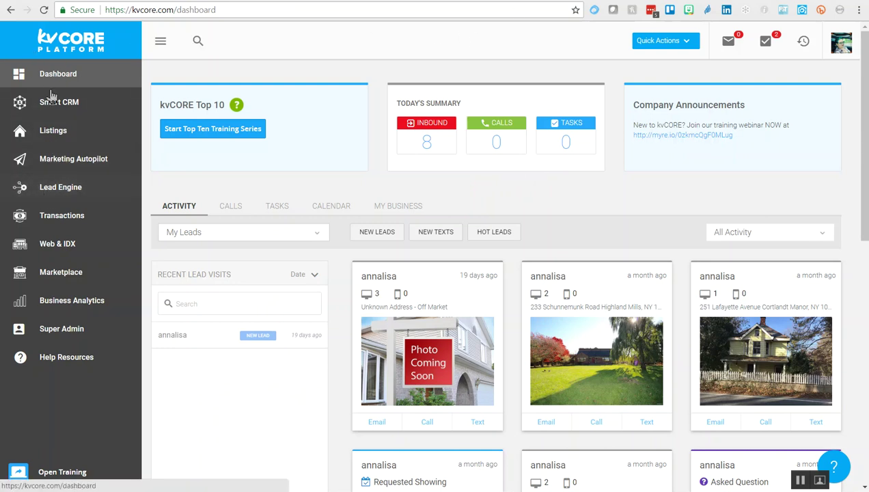
# Go to Lead Engine's Call Capture to reach the Smart Number and Custom Text Codes page
pyautogui.click(56, 195)
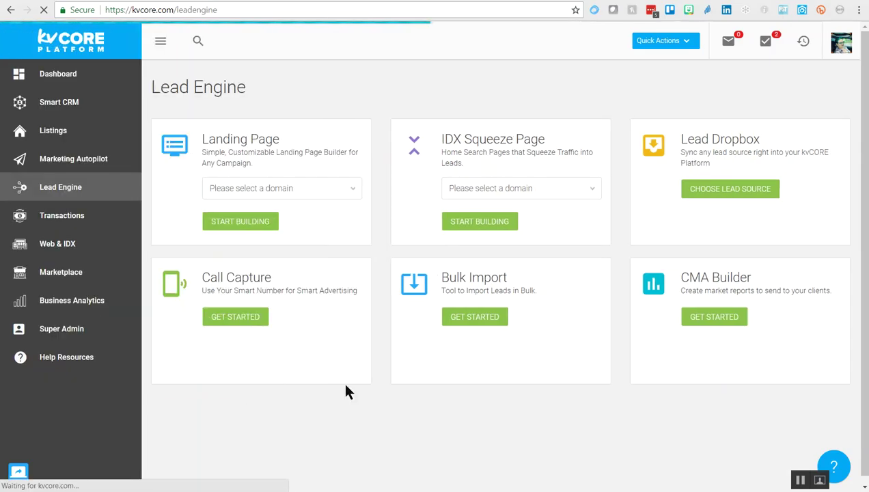
pyautogui.click(230, 322)
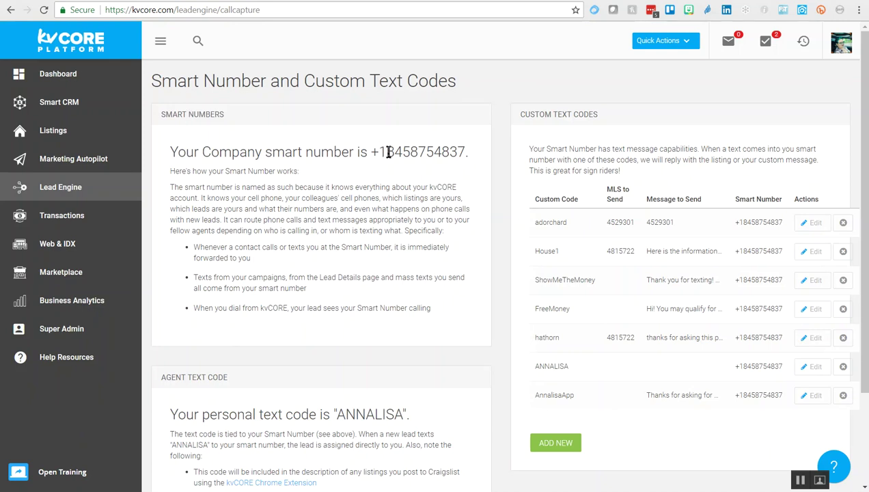
pyautogui.moveTo(388, 152); pyautogui.dragTo(457, 152)
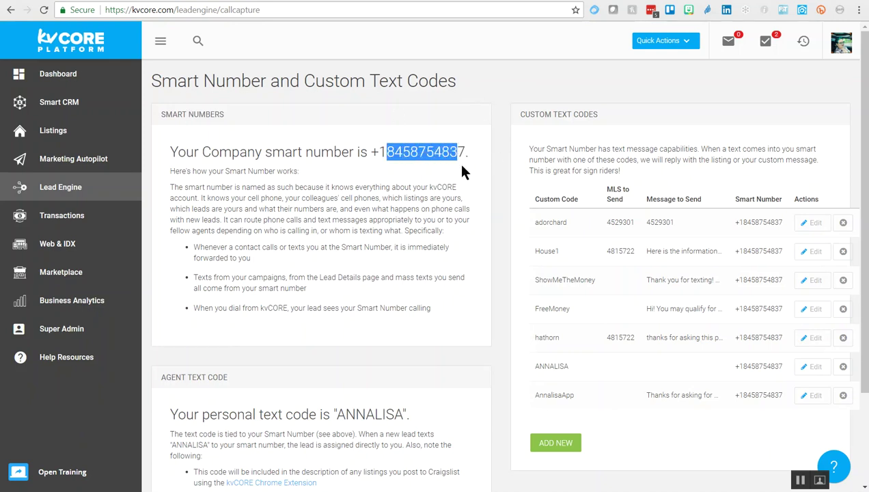
pyautogui.click(604, 131)
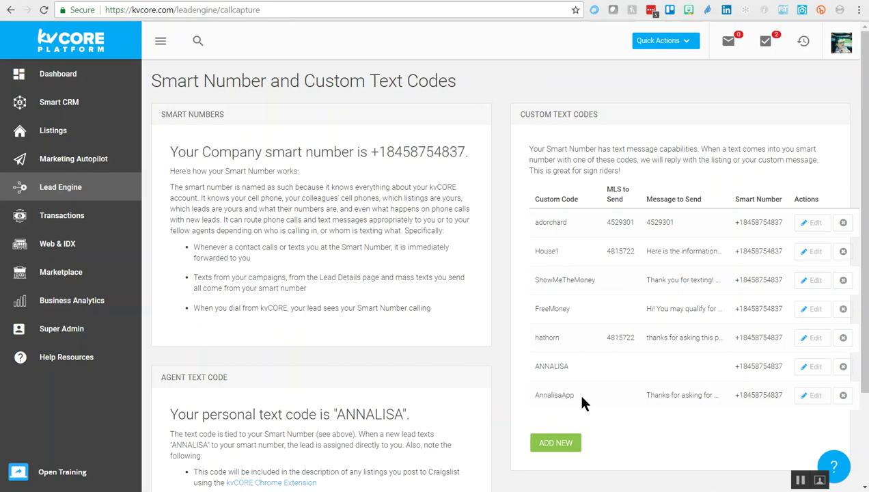
pyautogui.moveTo(575, 396); pyautogui.dragTo(537, 397)
pyautogui.click(395, 151)
pyautogui.moveTo(386, 151); pyautogui.dragTo(461, 153)
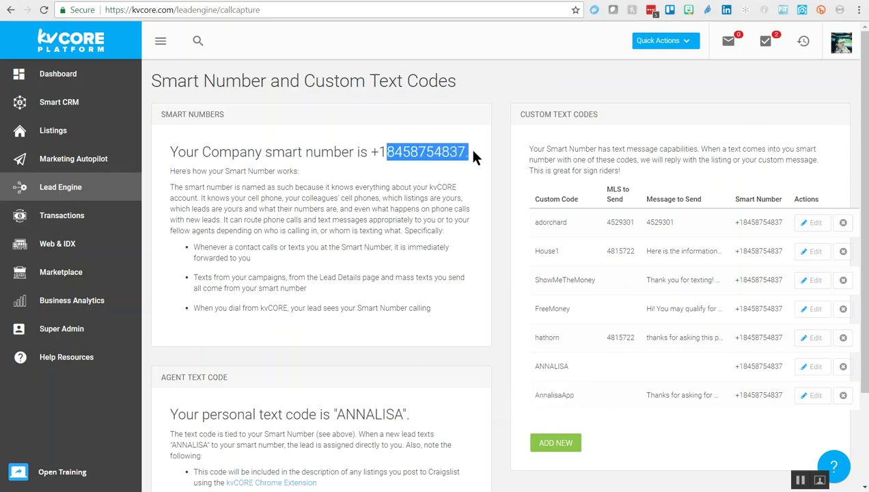
pyautogui.click(677, 402)
pyautogui.moveTo(647, 392); pyautogui.dragTo(712, 397)
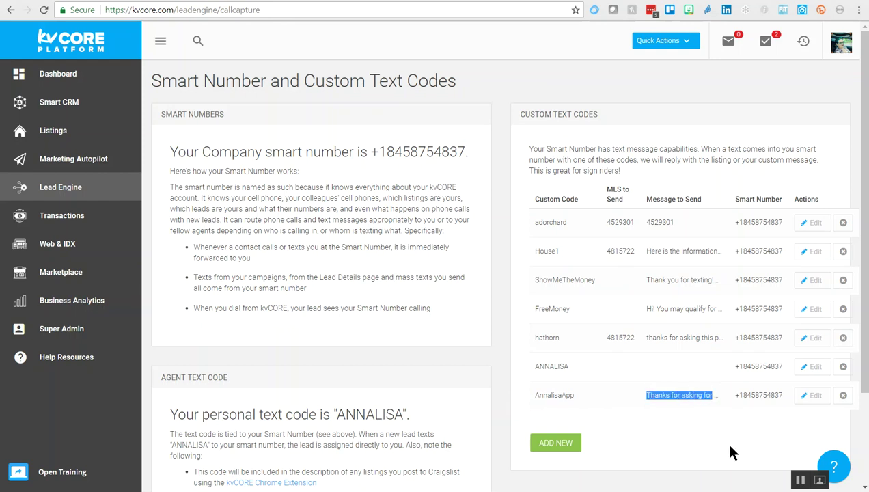
# Inspect the AnnalisaApp code's reply message and app.php link, then save it unchanged
pyautogui.click(815, 398)
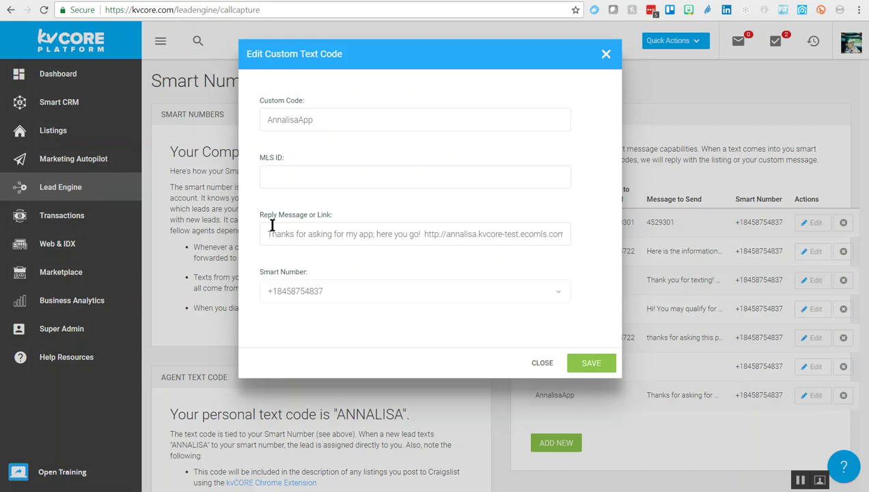
pyautogui.doubleClick(303, 113)
pyautogui.click(309, 239)
pyautogui.moveTo(266, 234); pyautogui.dragTo(583, 231)
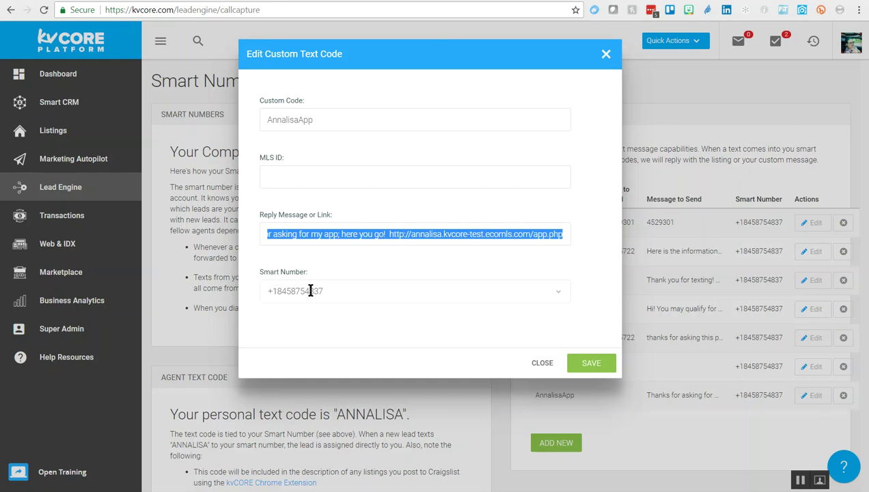
pyautogui.click(606, 369)
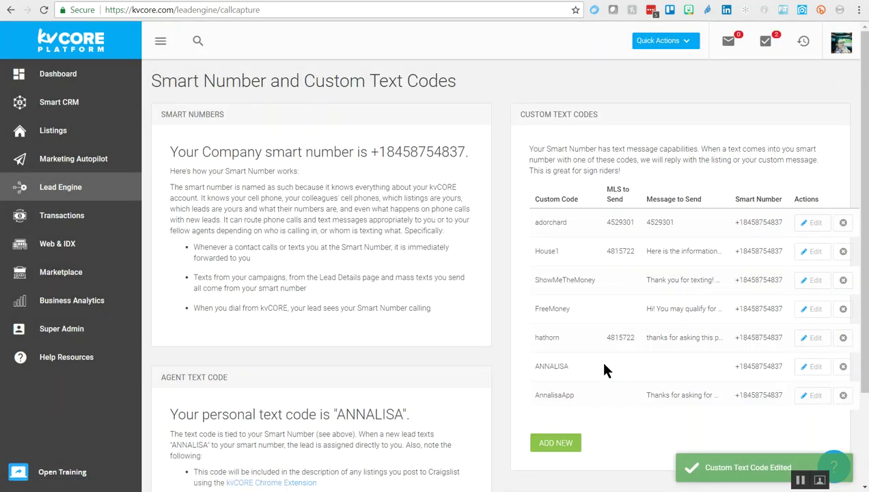
pyautogui.click(556, 442)
# Add custom code 'myapp' whose reply includes the pasted app.php link, sent via the company smart number
pyautogui.click(328, 171)
pyautogui.write('myapp')
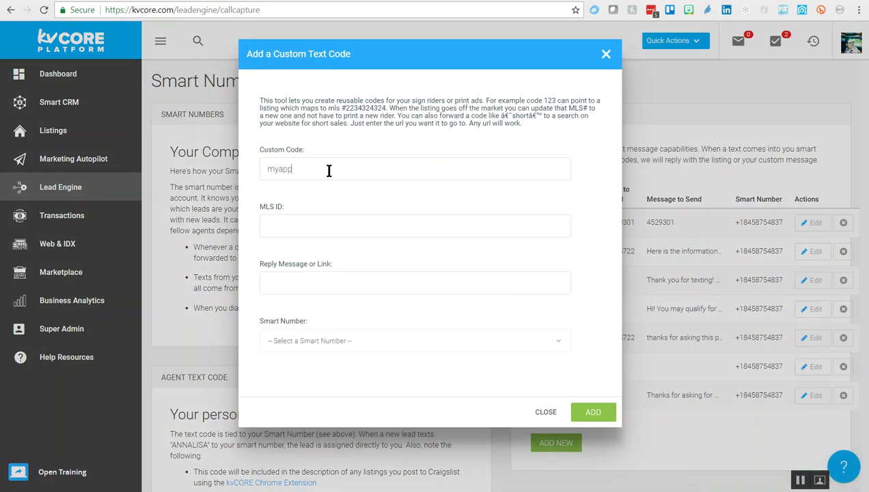
pyautogui.click(361, 288)
pyautogui.write('type in message a')
pyautogui.write('nd link')
pyautogui.hotkey('ctrl', 'v')
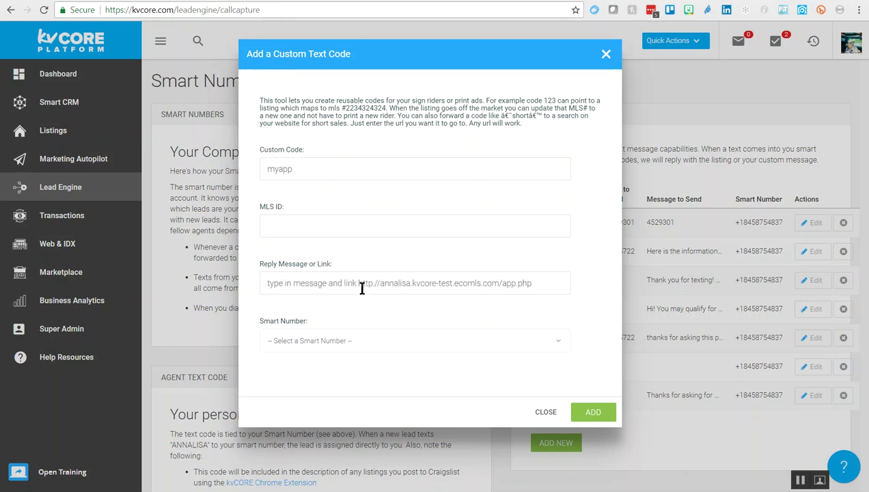
pyautogui.click(314, 341)
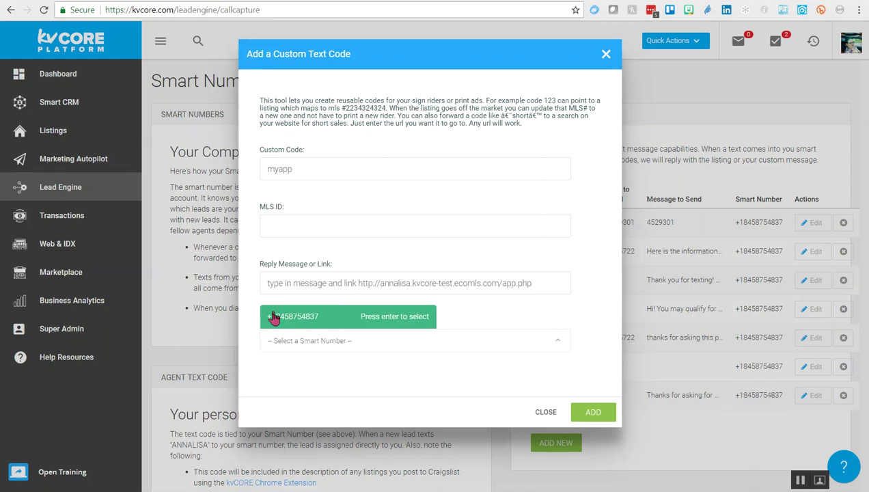
pyautogui.click(391, 318)
pyautogui.click(601, 413)
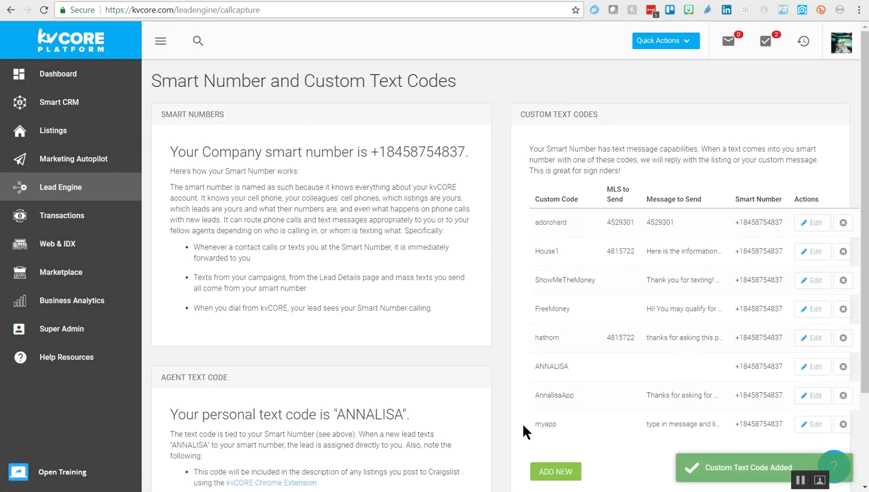
# Check the new myapp row, then show the Chat Now and Email Support help options
pyautogui.moveTo(534, 425); pyautogui.dragTo(841, 425)
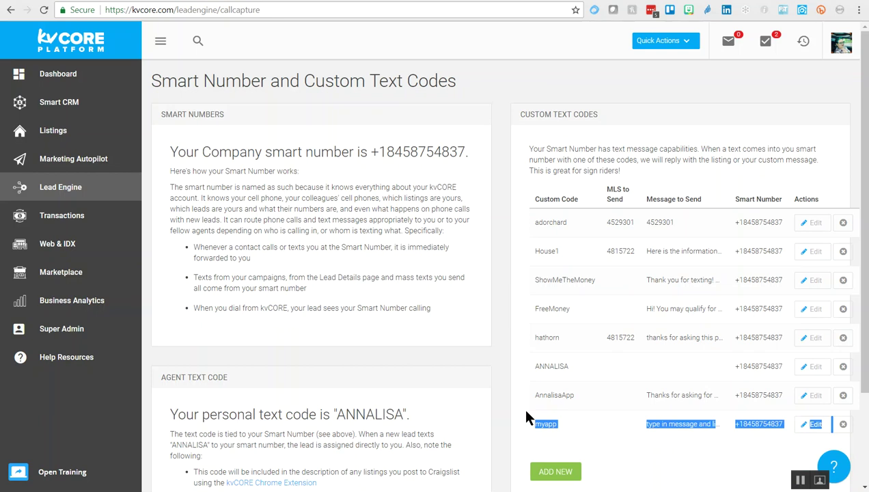
pyautogui.click(642, 453)
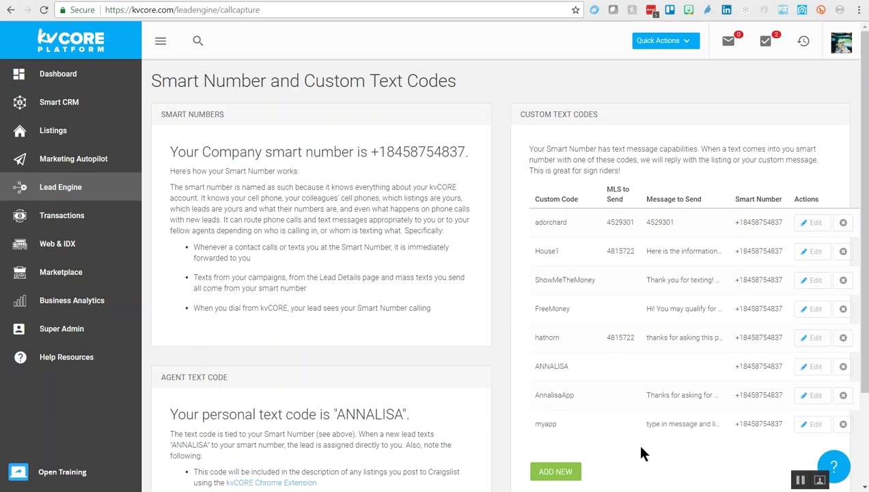
pyautogui.click(839, 469)
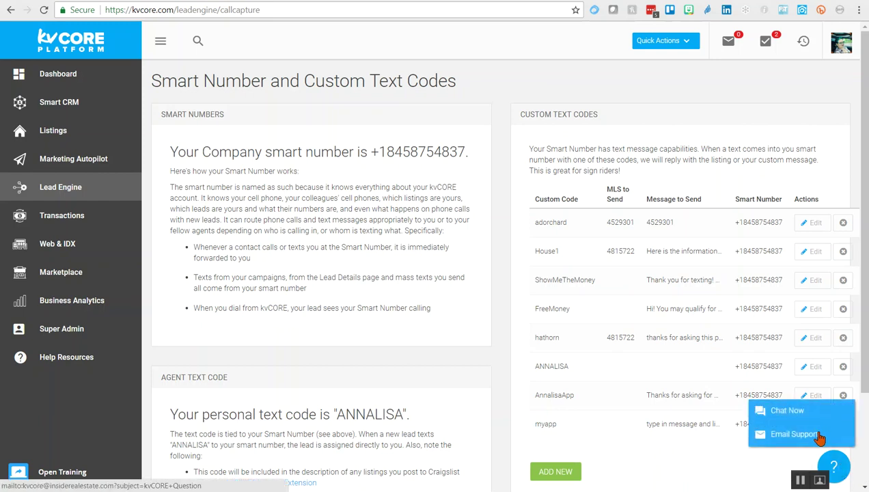